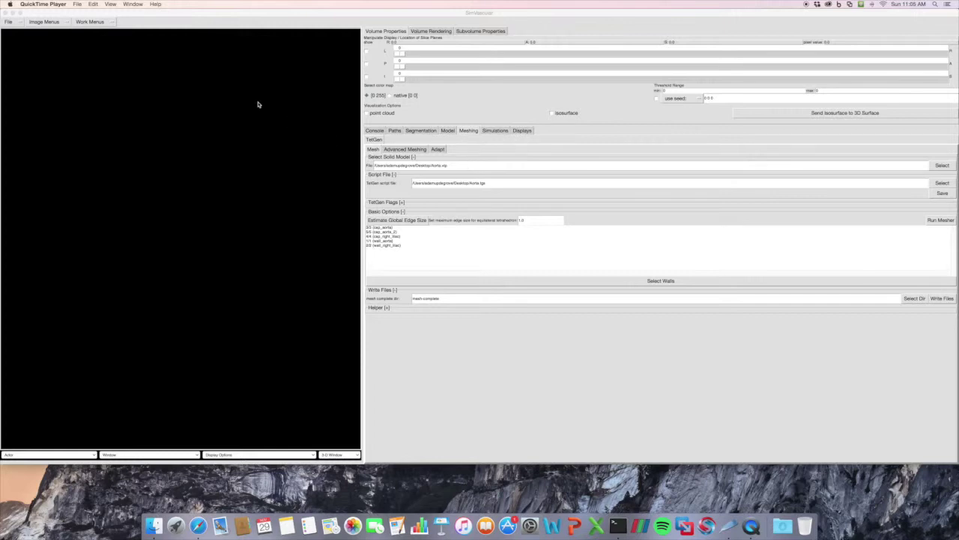
- Open the file chooser to pick the solid model file for TetGen meshing
click(942, 165)
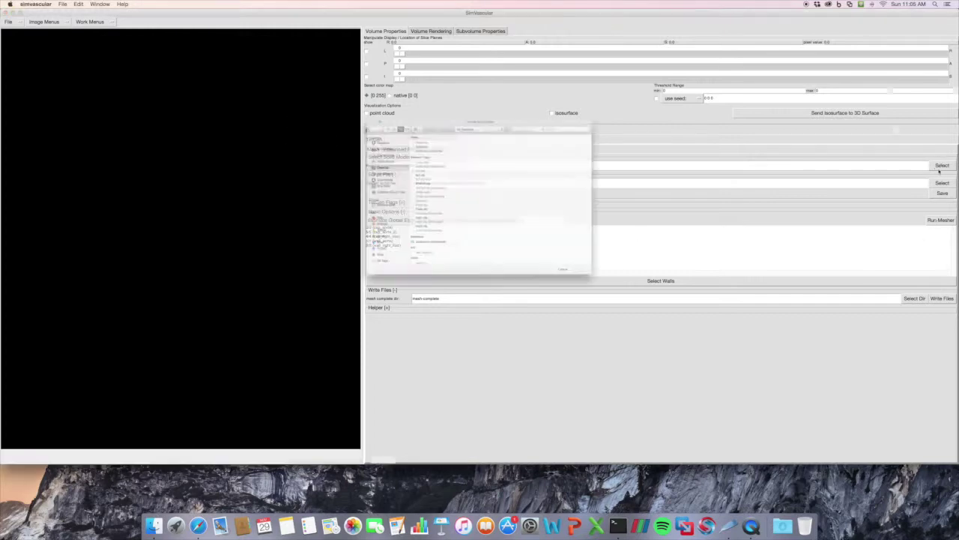
- Load Aorta.vtp as the solid model and step through its five faces in the face list
double_click(387, 118)
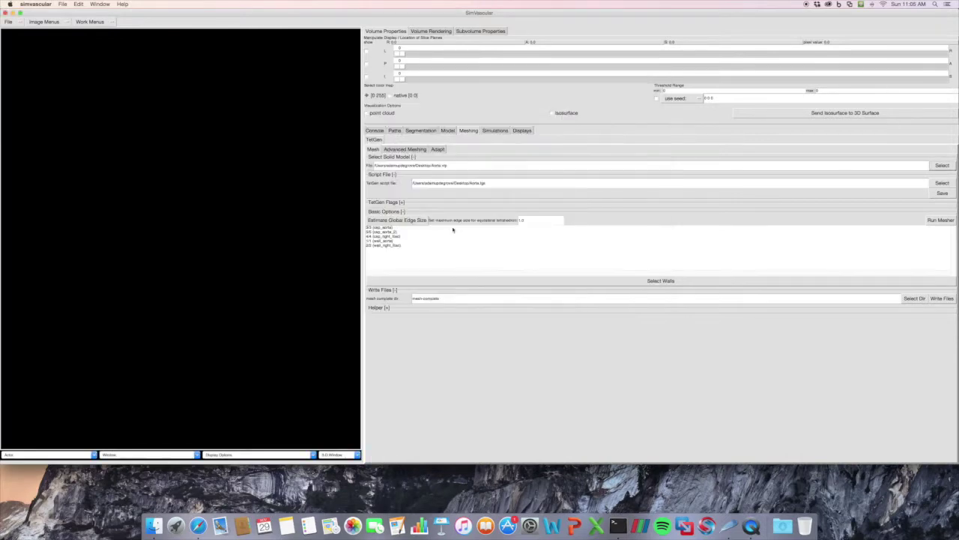
drag(150, 220, 165, 218)
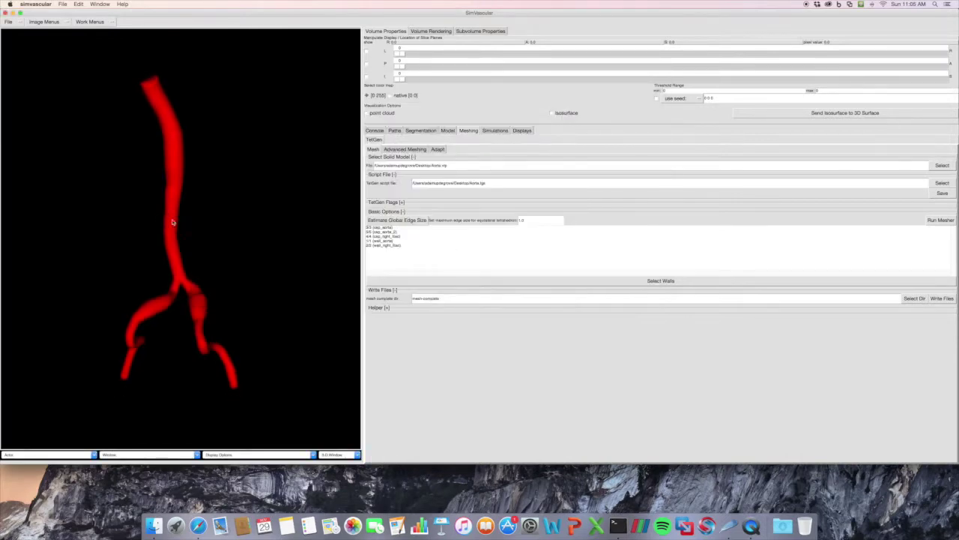
drag(190, 248, 189, 248)
click(387, 228)
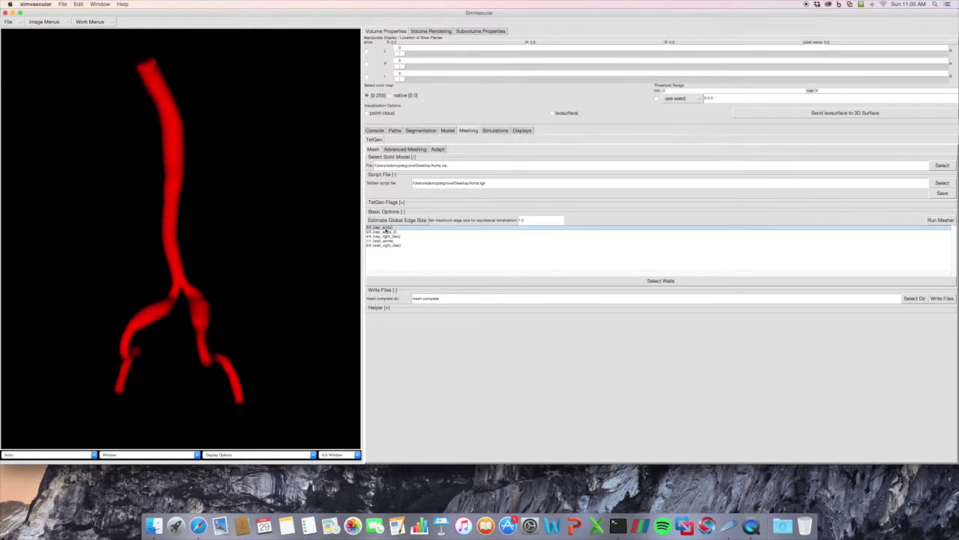
click(386, 231)
click(385, 236)
click(385, 240)
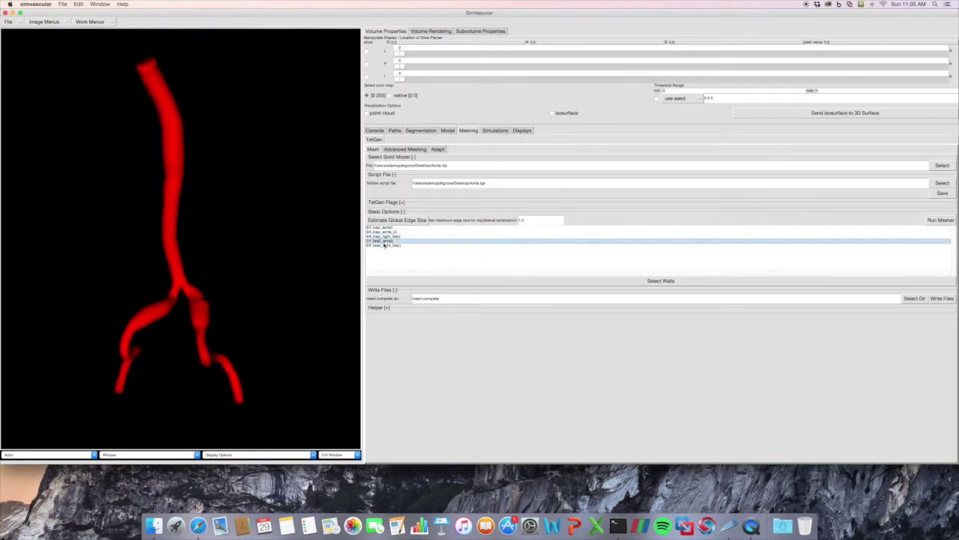
click(385, 245)
- Highlight the aorta wall, right iliac cap and cap_aorta_2 faces in the 3-D view
click(192, 255)
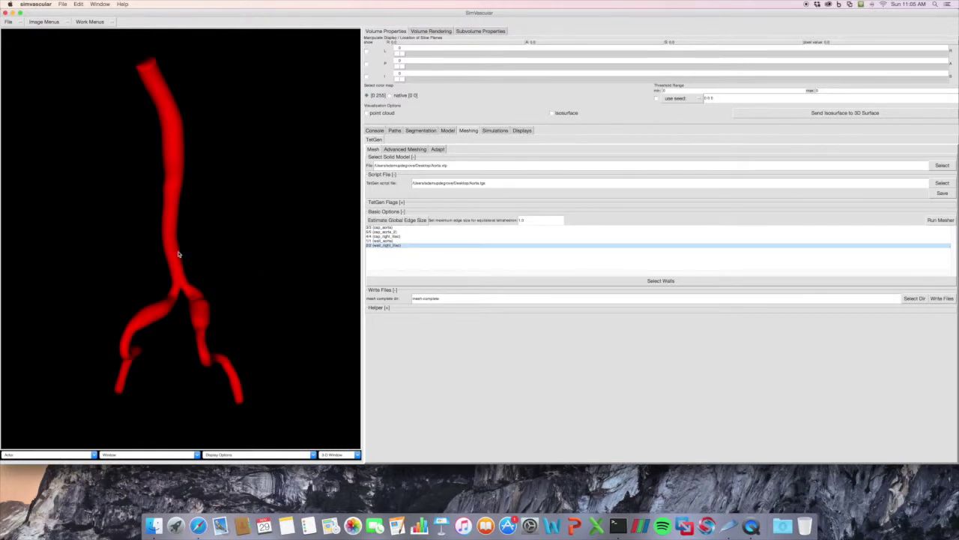
click(178, 255)
drag(204, 310, 236, 349)
click(251, 363)
click(83, 408)
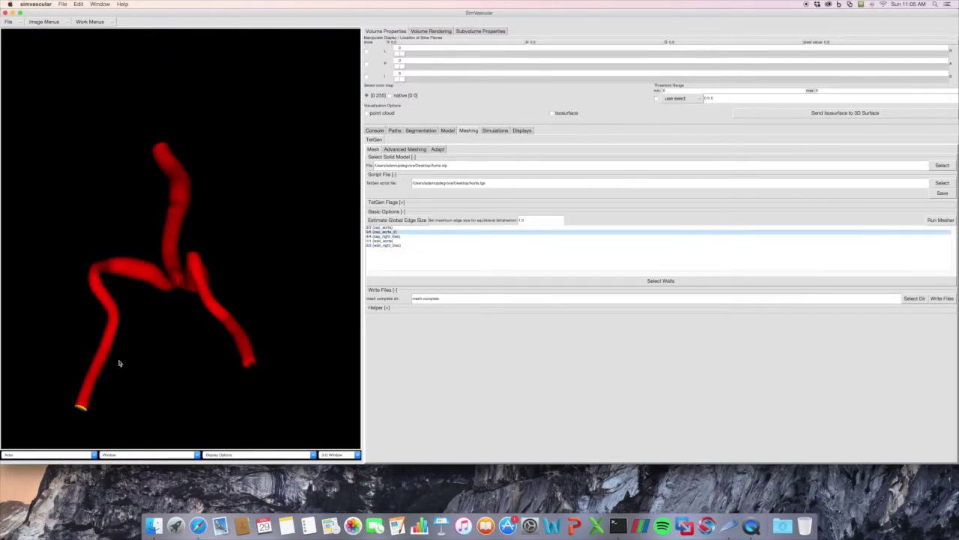
drag(119, 363, 156, 306)
click(153, 48)
click(238, 111)
drag(268, 193, 272, 215)
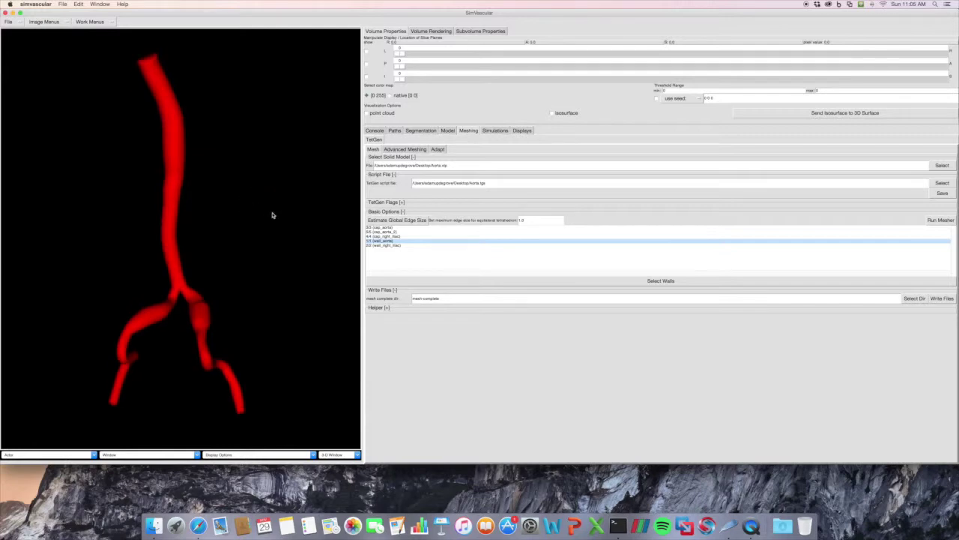
- Move wall_aorta and wall_right_iliac into the Walls list, leaving the three caps as non-walls
click(560, 281)
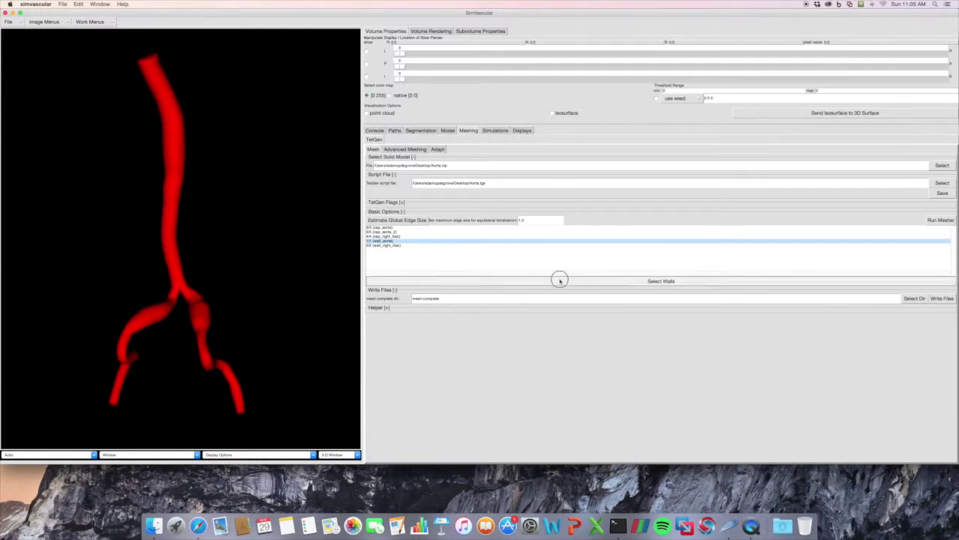
drag(411, 216, 413, 223)
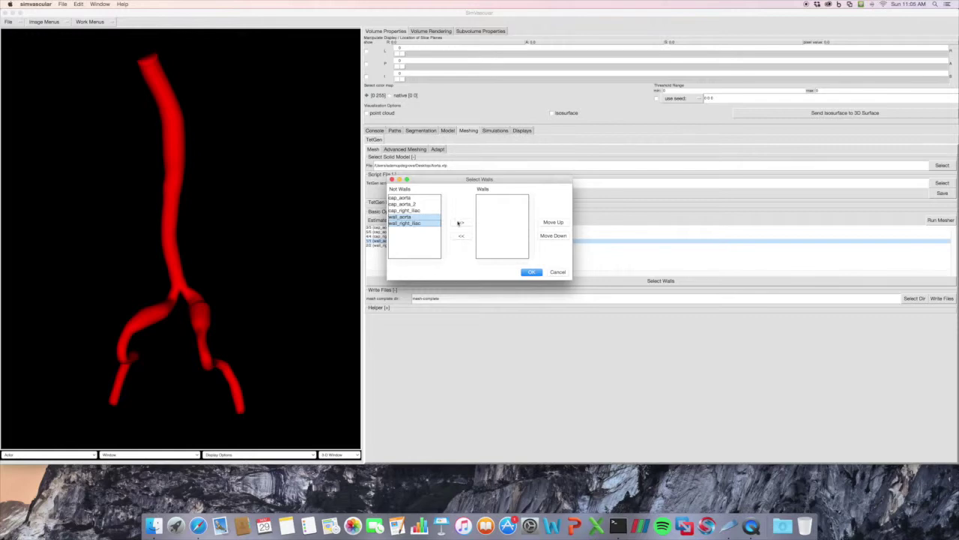
click(461, 223)
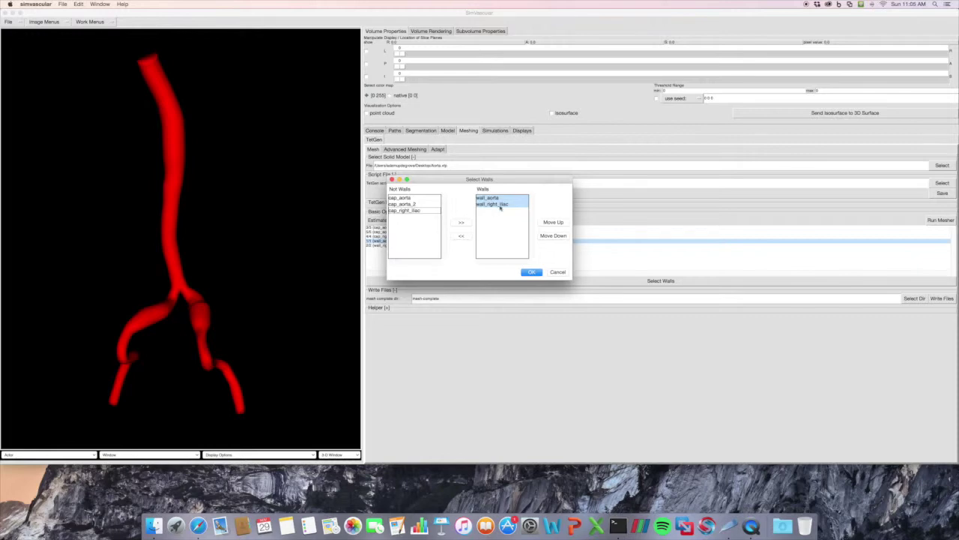
click(532, 272)
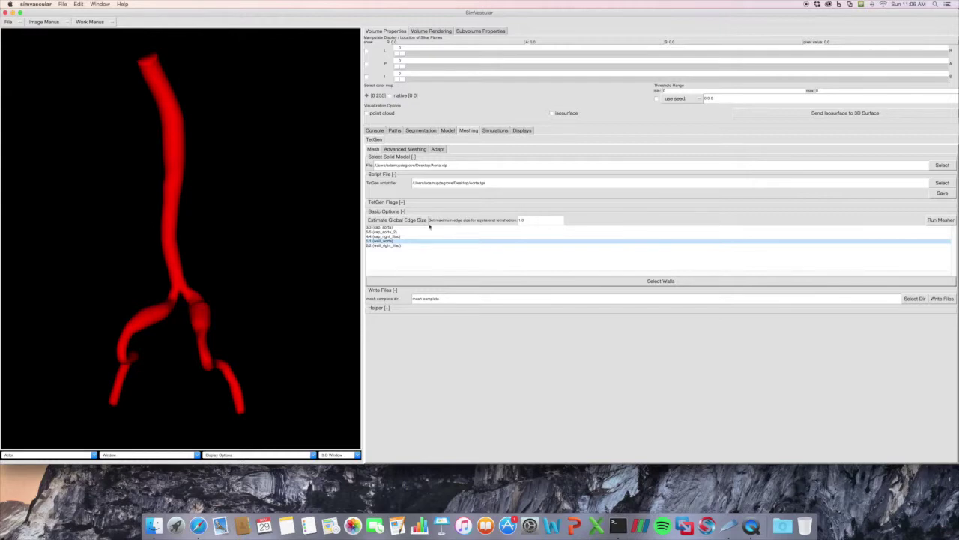
- Replace the 1.0 edge size with the estimated global size 0.217, then launch the mesher
double_click(530, 216)
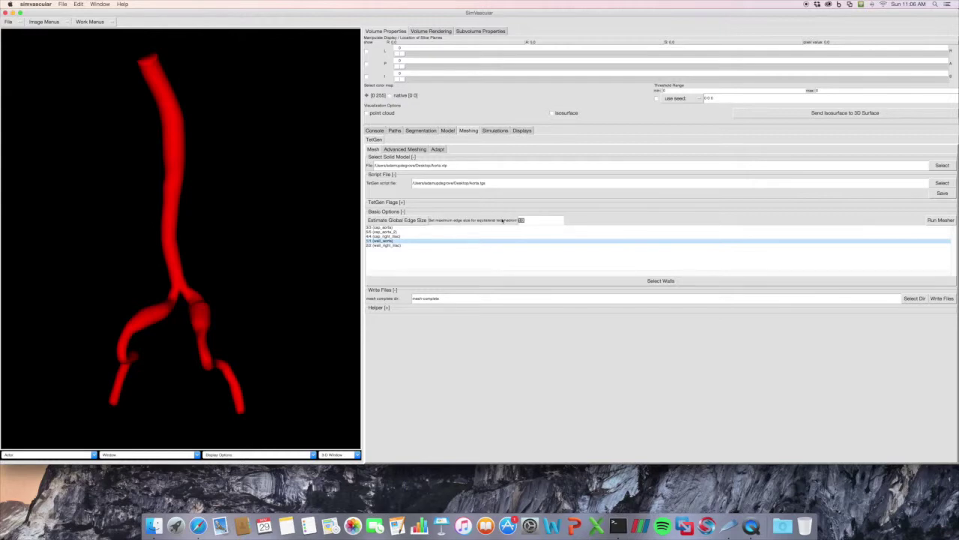
text(1.0)
click(413, 220)
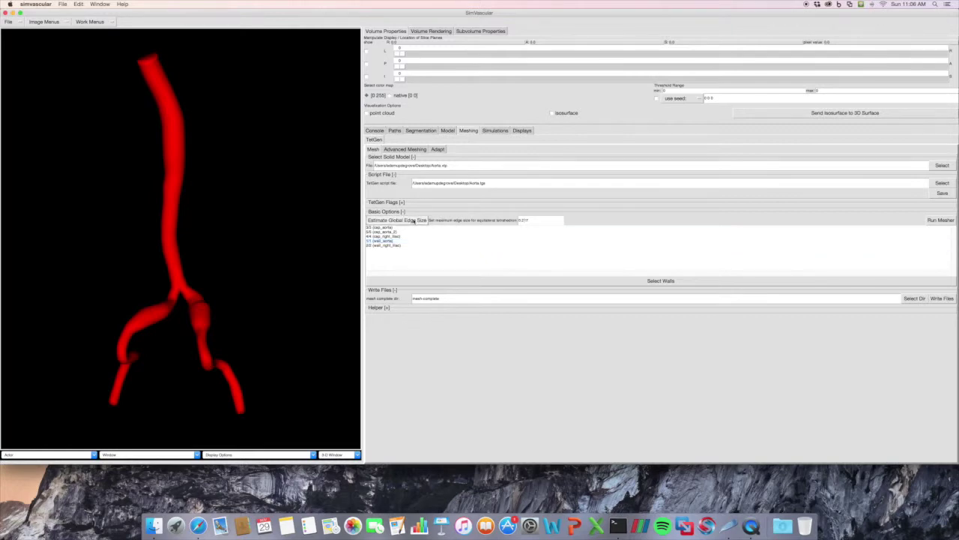
mouse_move(268, 326)
mouse_down()
mouse_move(265, 306)
mouse_move(262, 326)
mouse_up()
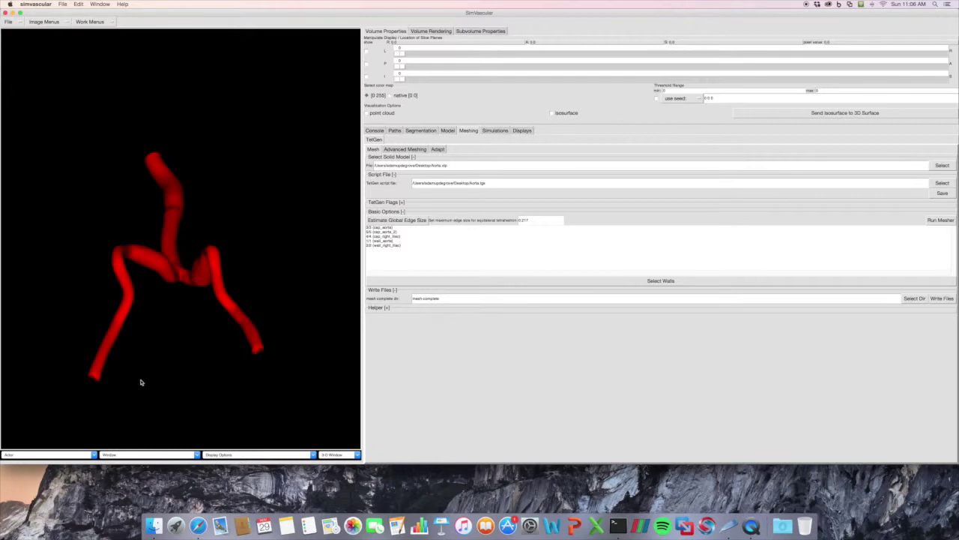
drag(231, 349, 231, 343)
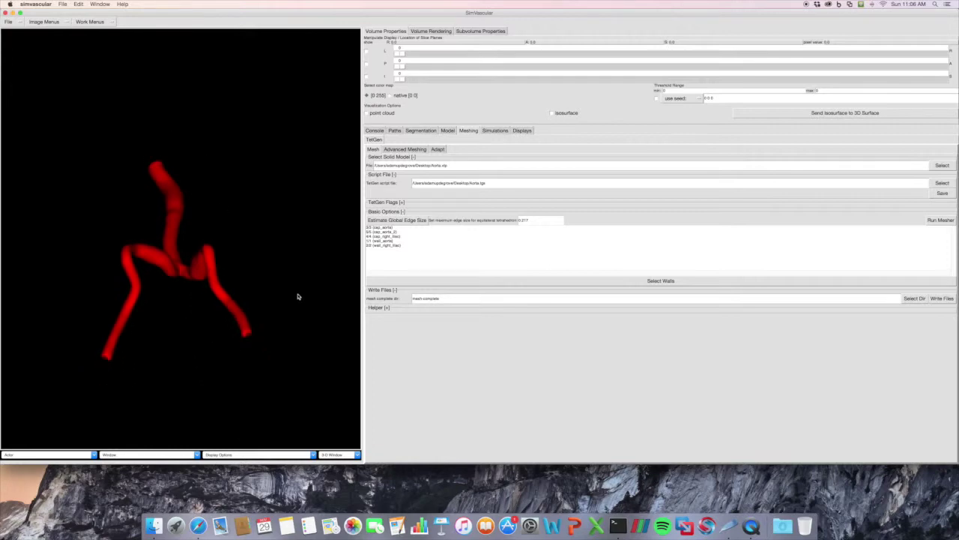
drag(295, 237, 272, 228)
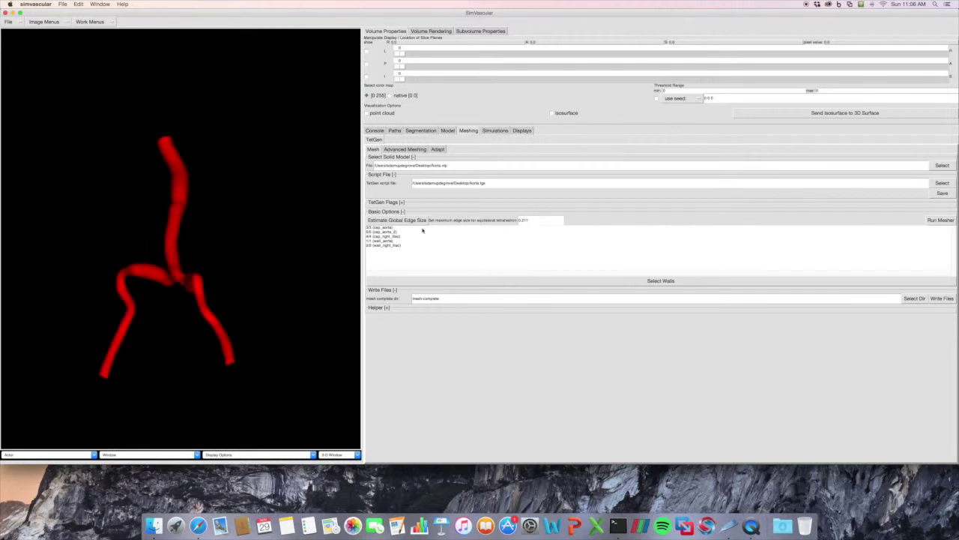
drag(225, 262, 225, 269)
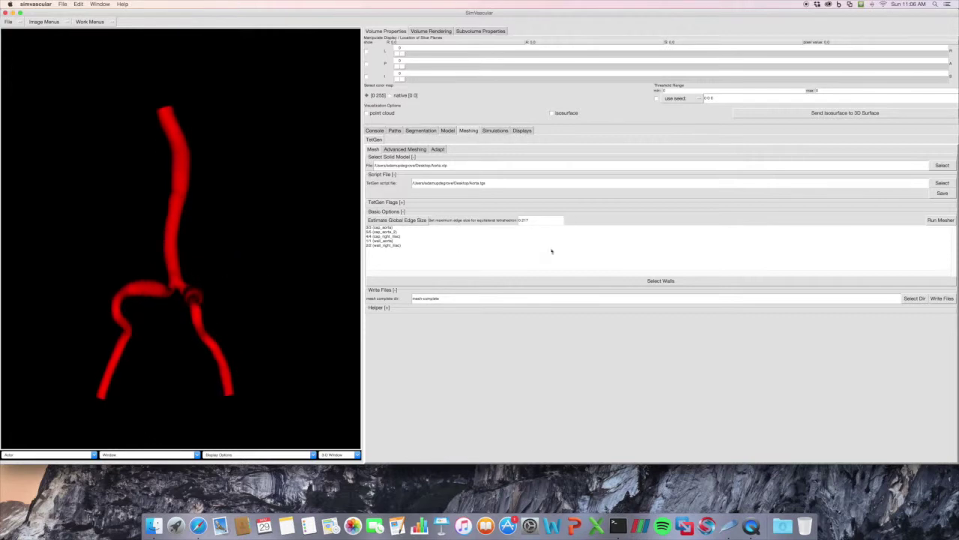
click(938, 220)
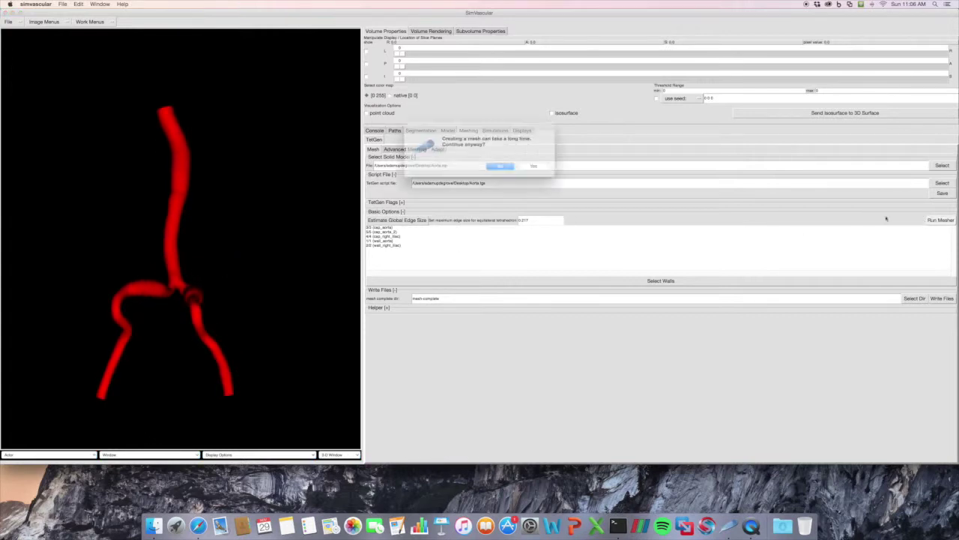
- Confirm both prompts to run TetGen and close the statistics for the 41679-node mesh
click(535, 167)
click(535, 168)
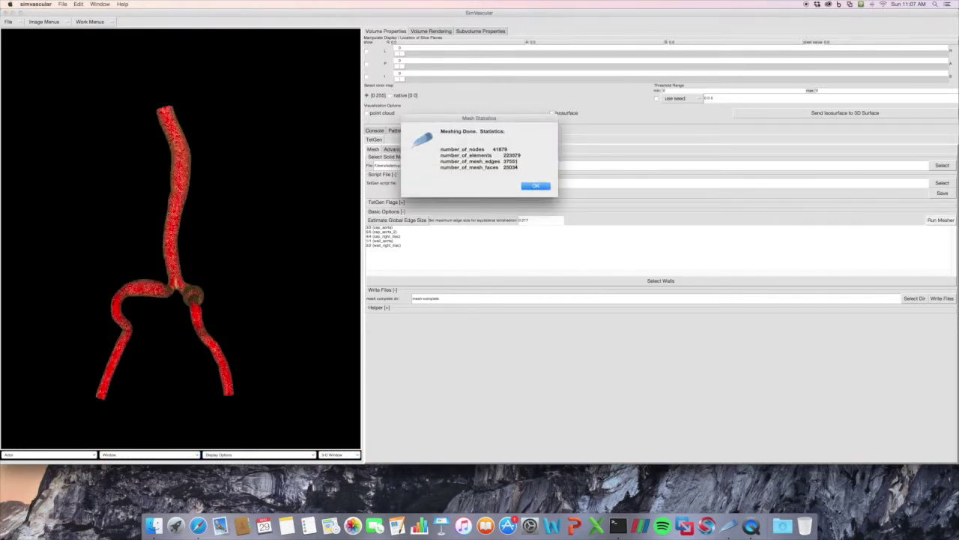
click(543, 186)
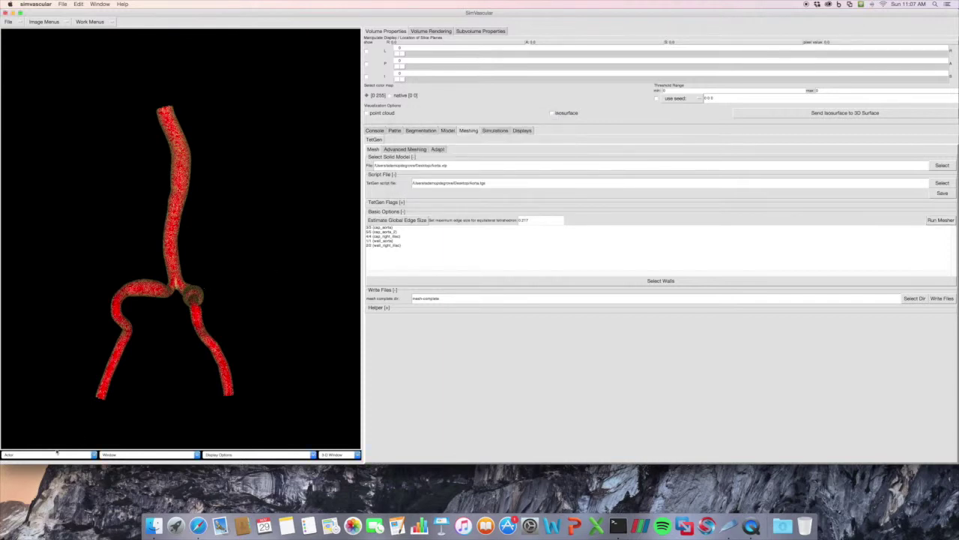
- Delete all actors, display the new volume mesh, and zoom and rotate to inspect it
click(26, 455)
click(26, 467)
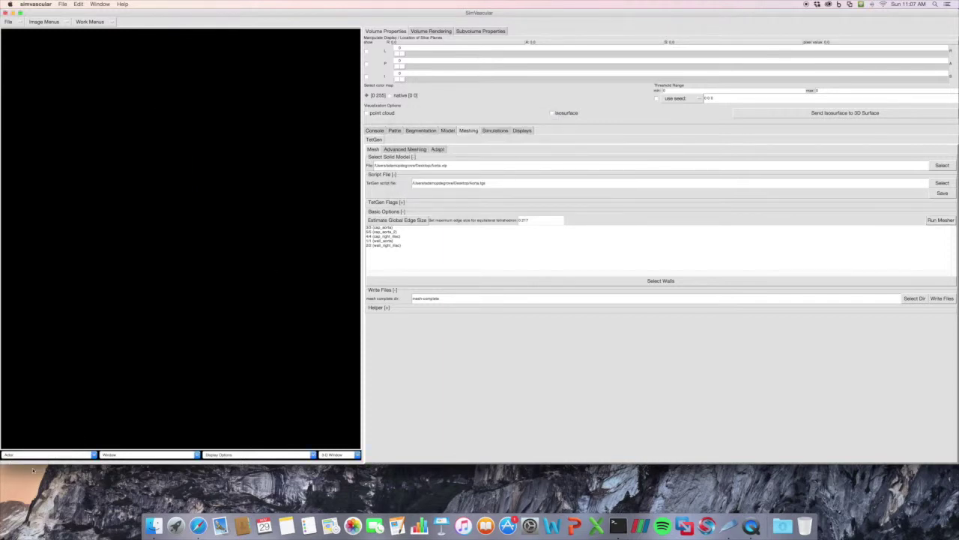
click(254, 455)
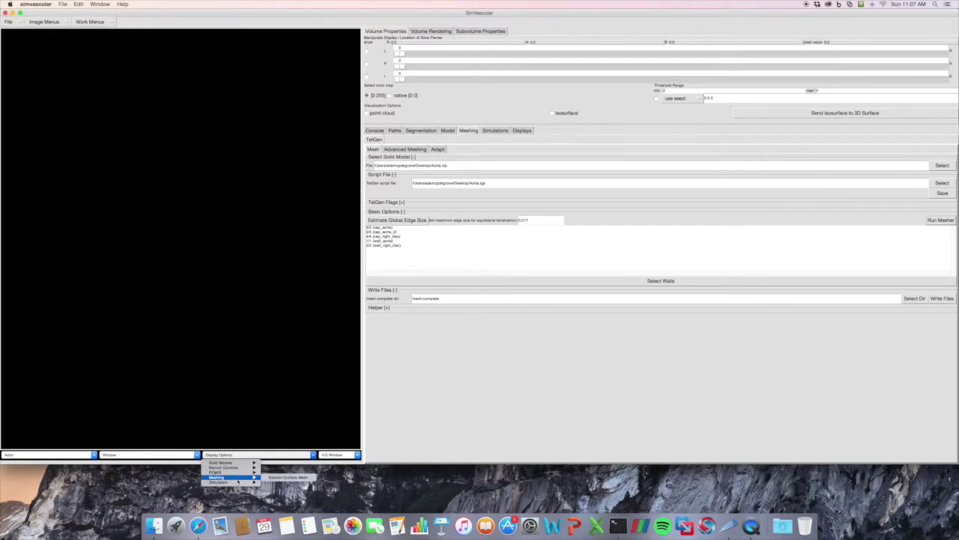
click(272, 479)
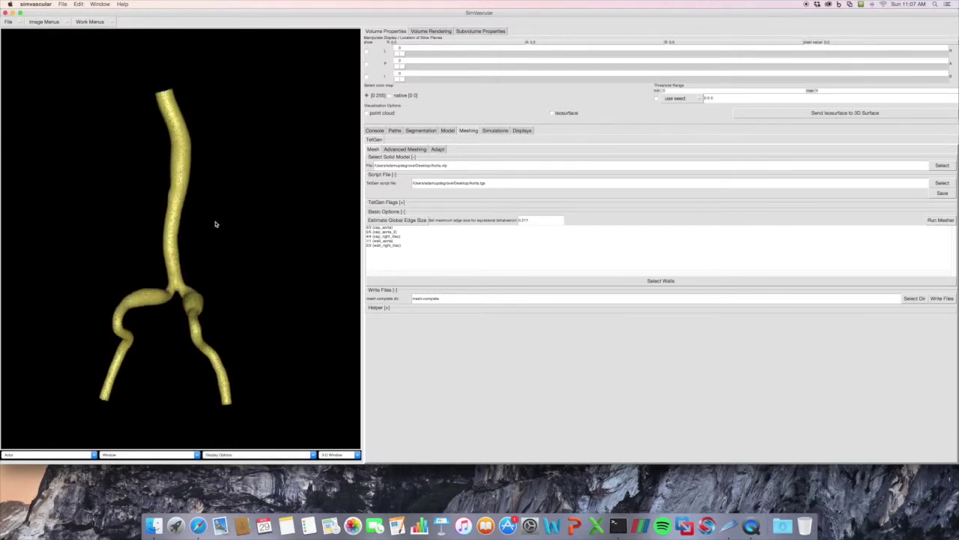
scroll(216, 247, up, 3)
drag(186, 175, 214, 225)
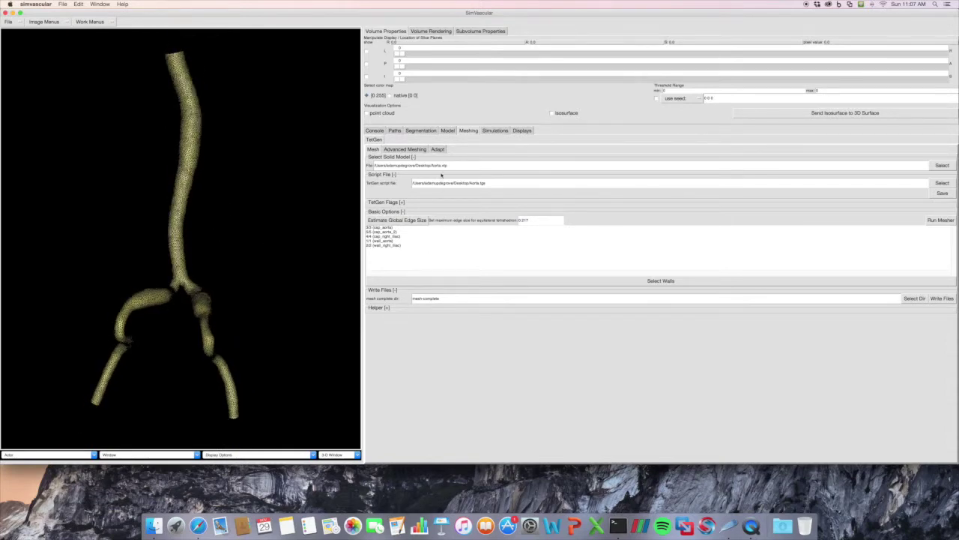
click(403, 149)
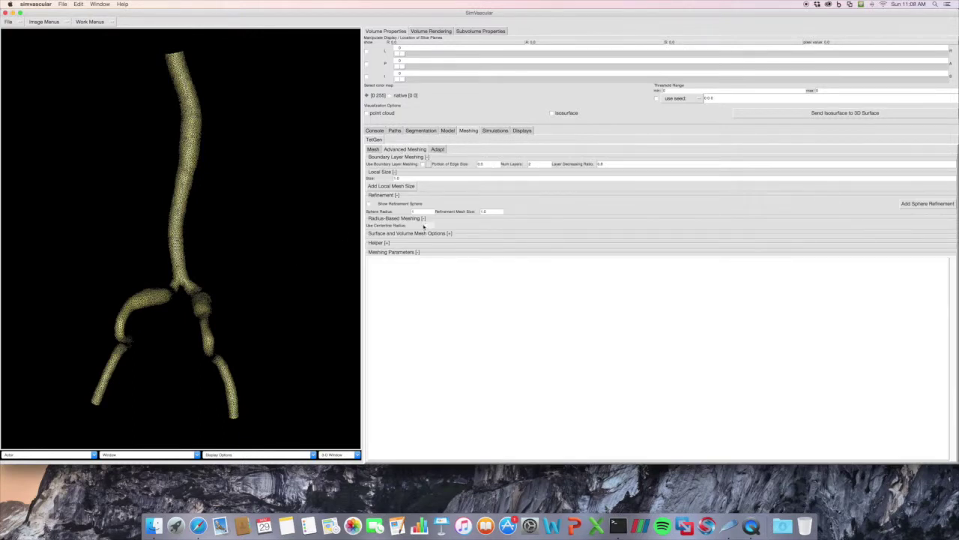
- Turn on radius-based sizing from the centerline in the advanced meshing options
click(425, 225)
drag(168, 238, 195, 229)
click(371, 149)
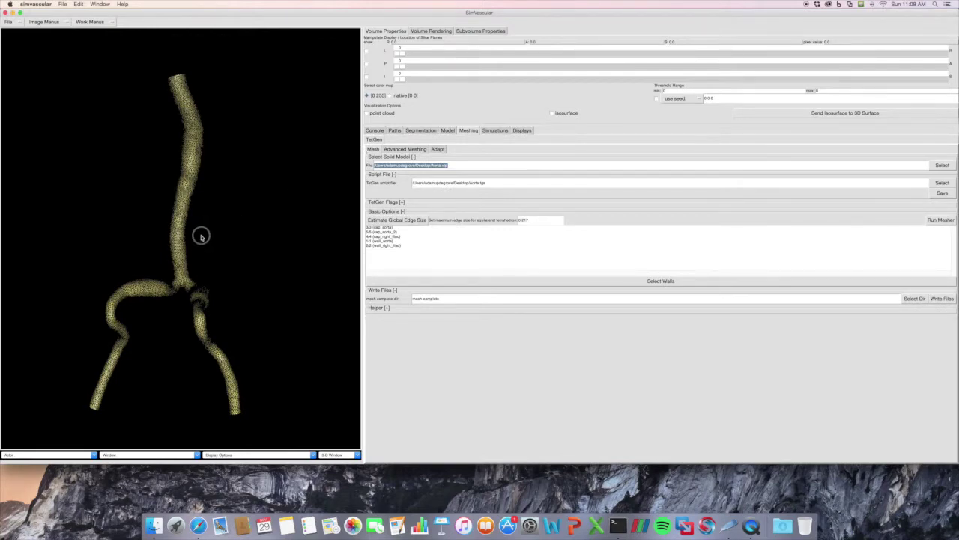
mouse_move(199, 236)
mouse_down()
mouse_move(201, 220)
mouse_move(203, 250)
mouse_up()
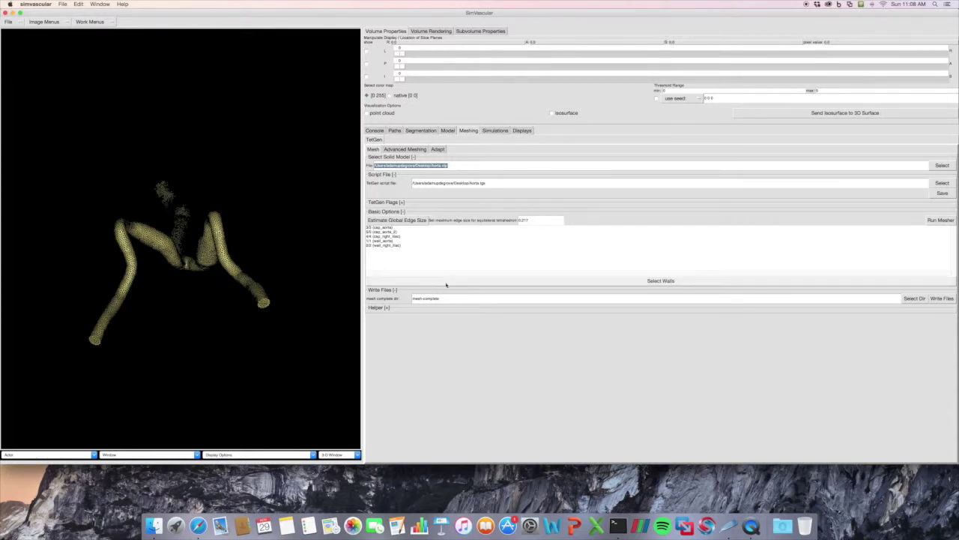
- Enter 0.217 as the maximum edge size and launch the mesher
double_click(522, 219)
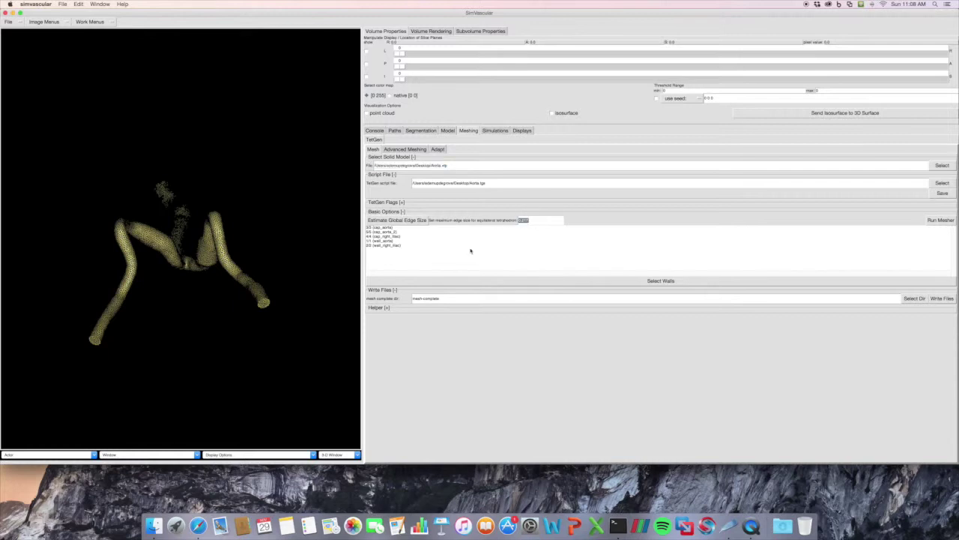
drag(272, 272, 280, 287)
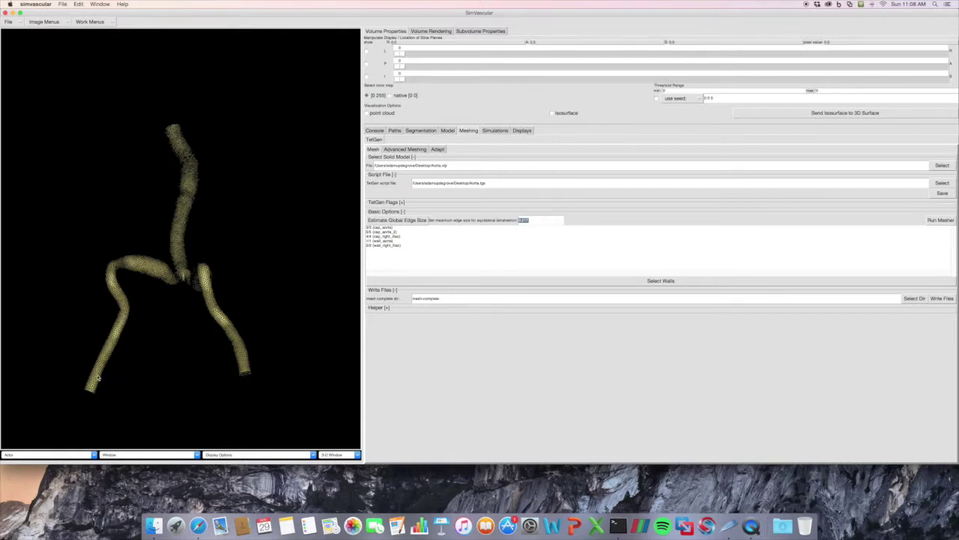
mouse_move(168, 324)
mouse_down()
mouse_move(163, 338)
mouse_move(163, 325)
mouse_up()
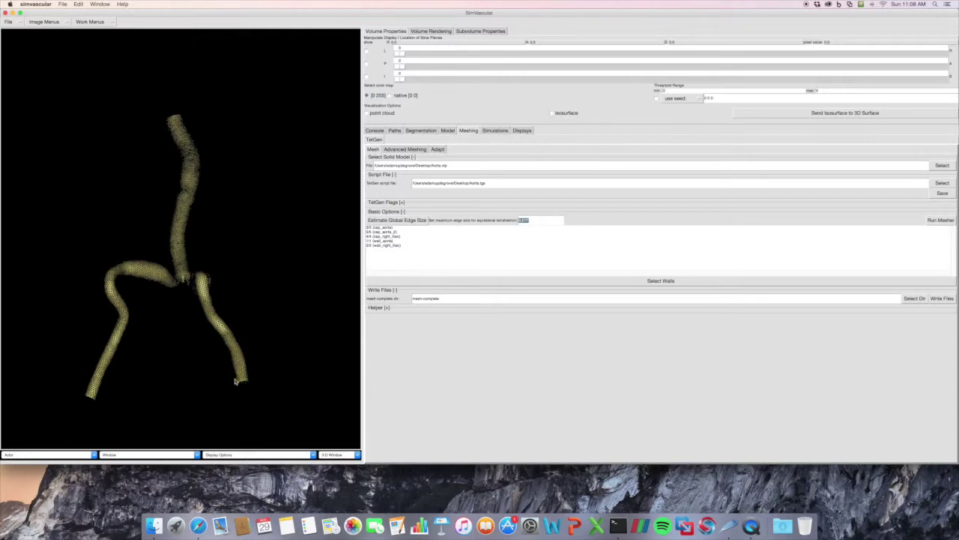
text(0.217)
mouse_move(249, 329)
mouse_down()
mouse_move(236, 307)
mouse_move(236, 320)
mouse_up()
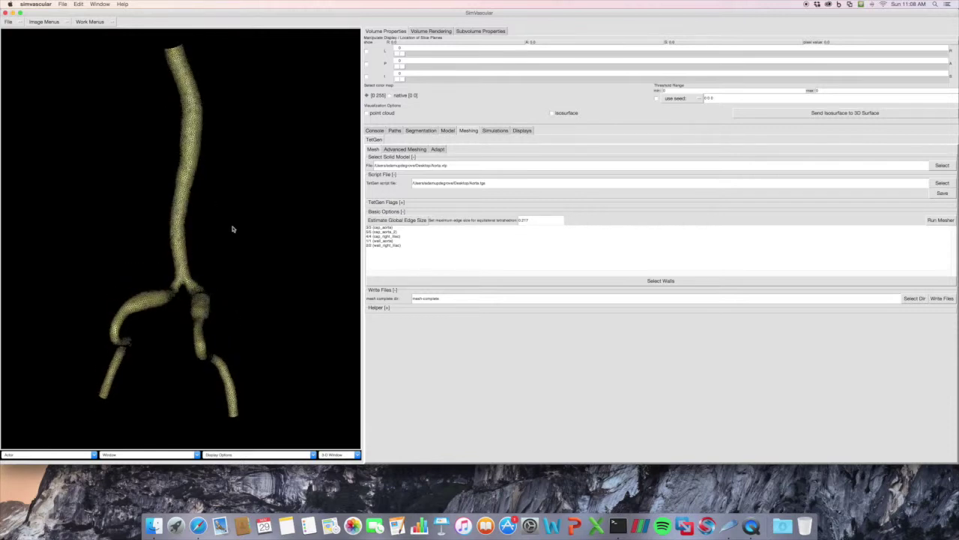
drag(231, 228, 259, 243)
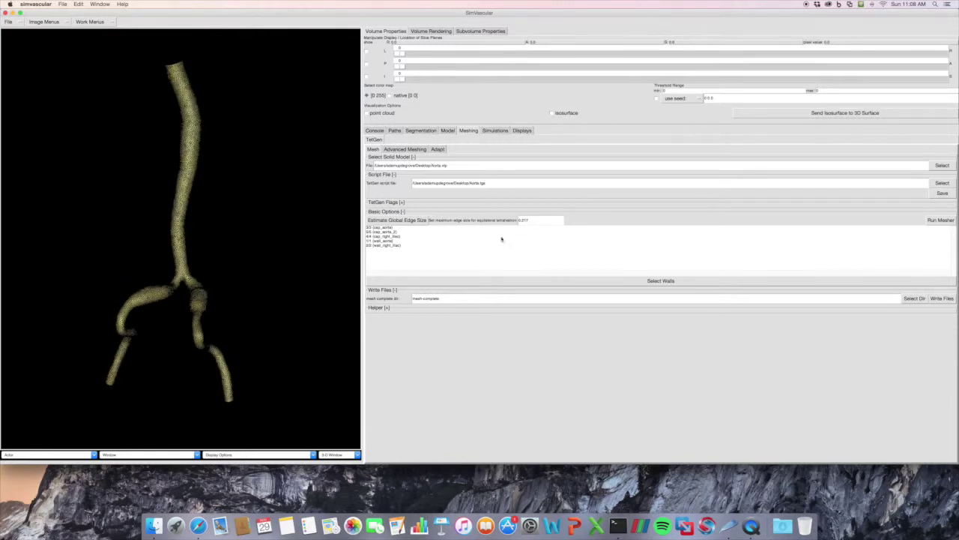
click(941, 219)
- Confirm both prompts to remesh, then close the 10844-node, 55571-element statistics report
click(539, 170)
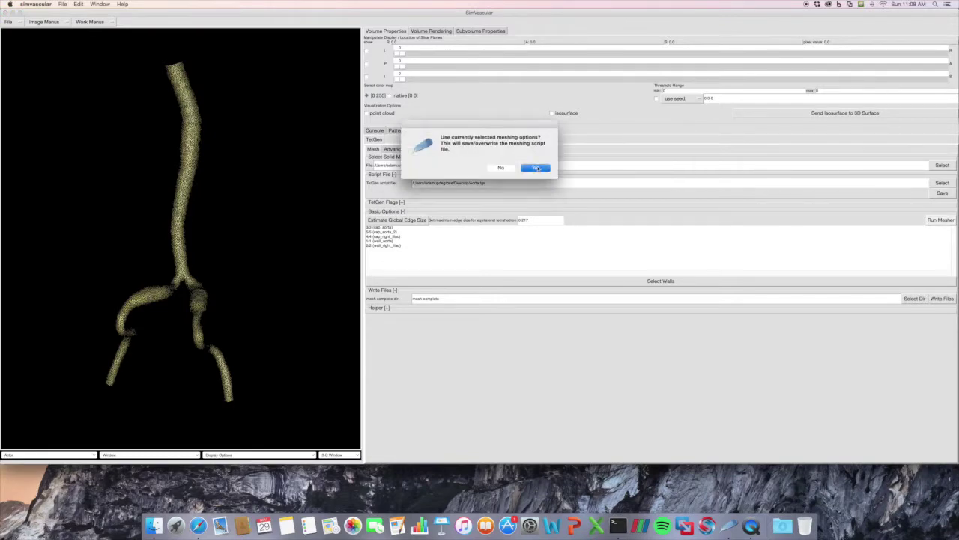
click(540, 170)
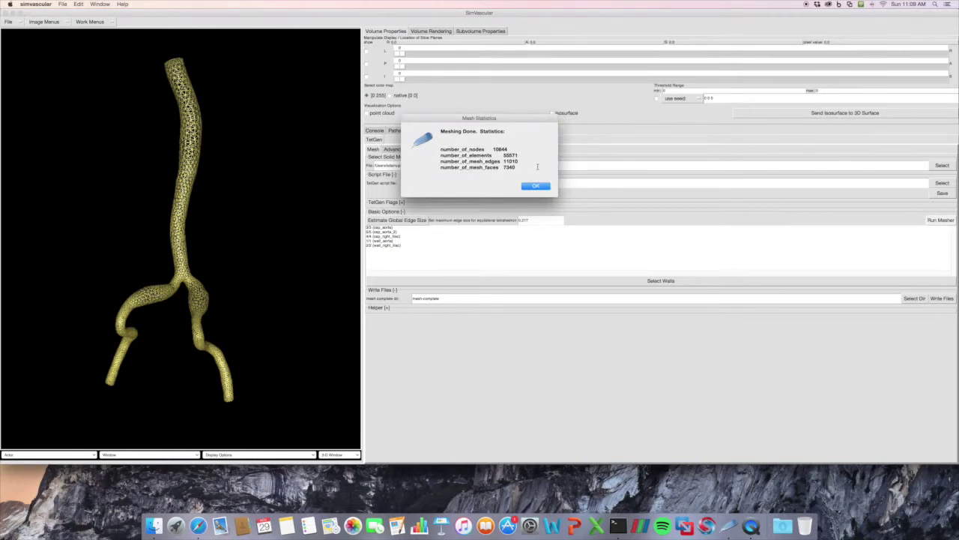
double_click(510, 156)
click(535, 186)
mouse_move(188, 231)
mouse_down()
mouse_move(182, 278)
mouse_move(192, 213)
mouse_move(189, 245)
mouse_up()
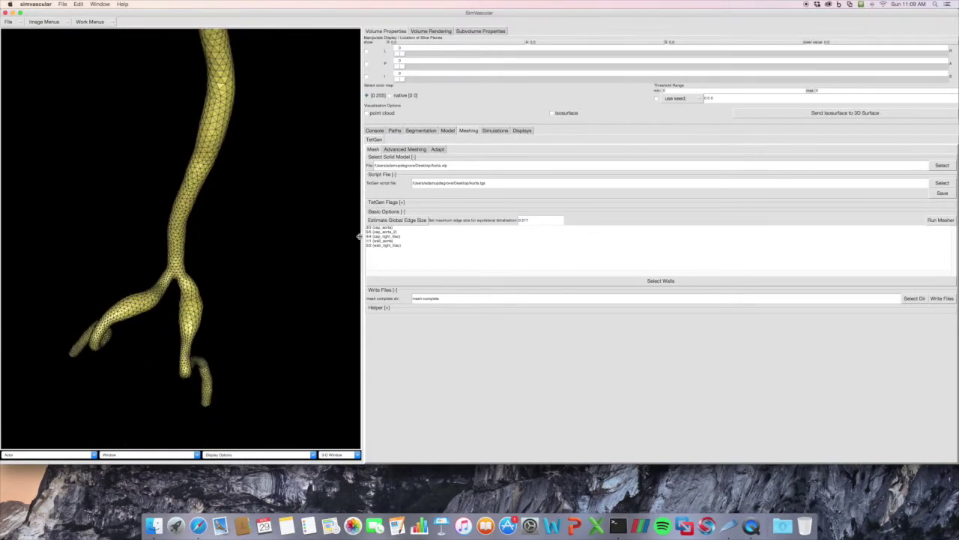
- Select wall_aorta and add a 0.4 local mesh size to it under Advanced Meshing
drag(225, 253, 228, 238)
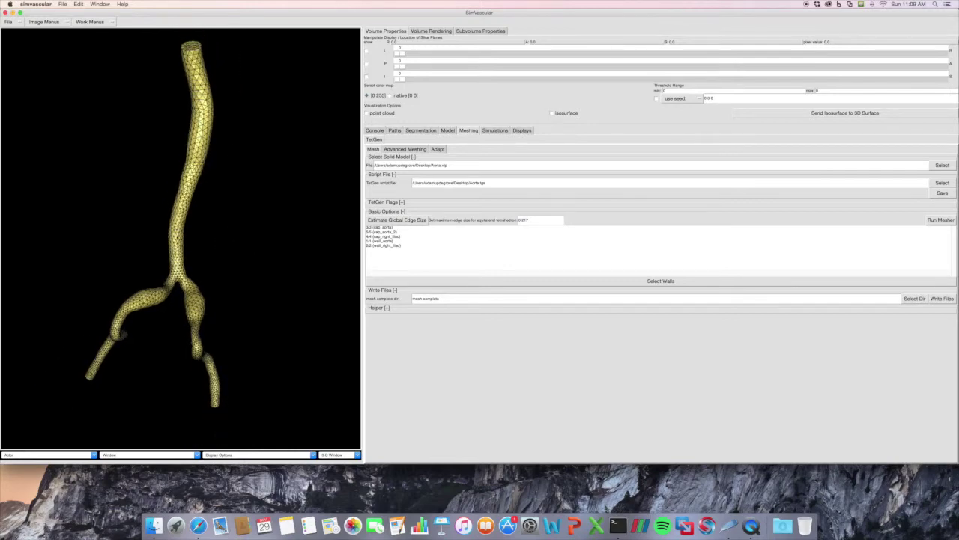
click(391, 240)
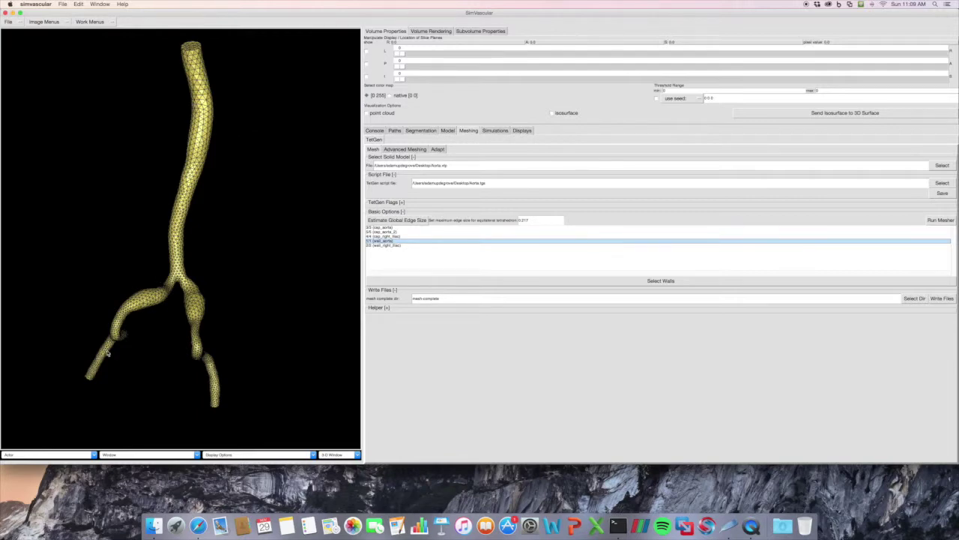
drag(263, 197, 264, 198)
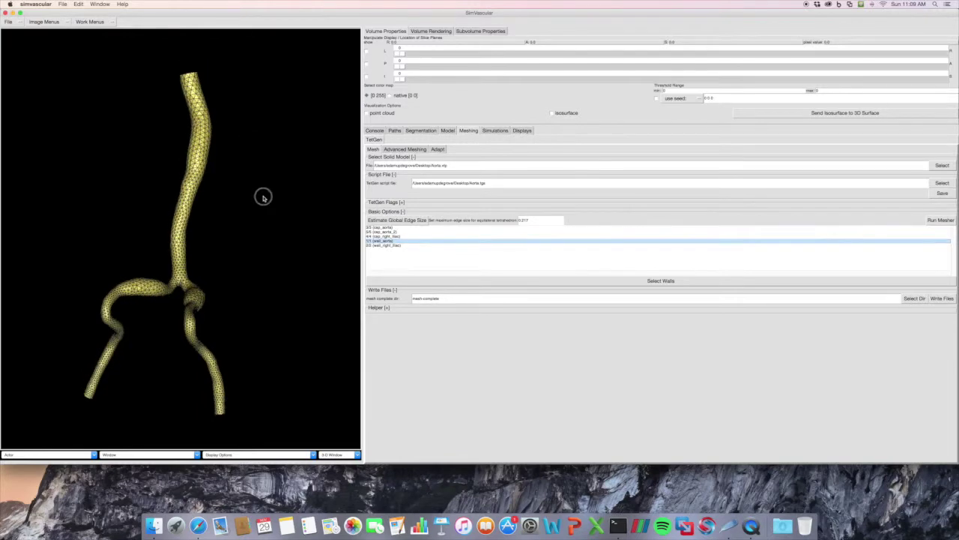
click(406, 149)
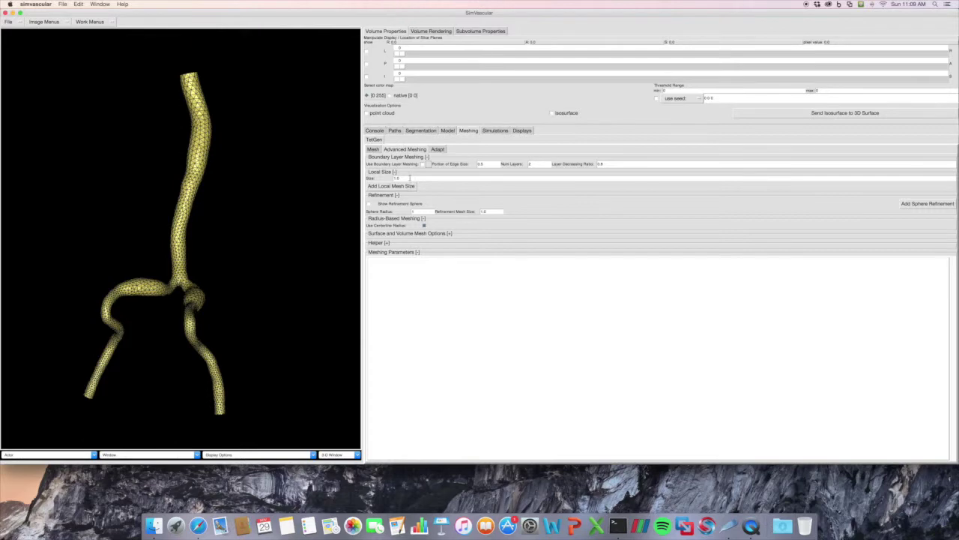
drag(409, 179, 360, 179)
text(1)
click(398, 187)
drag(417, 263, 363, 264)
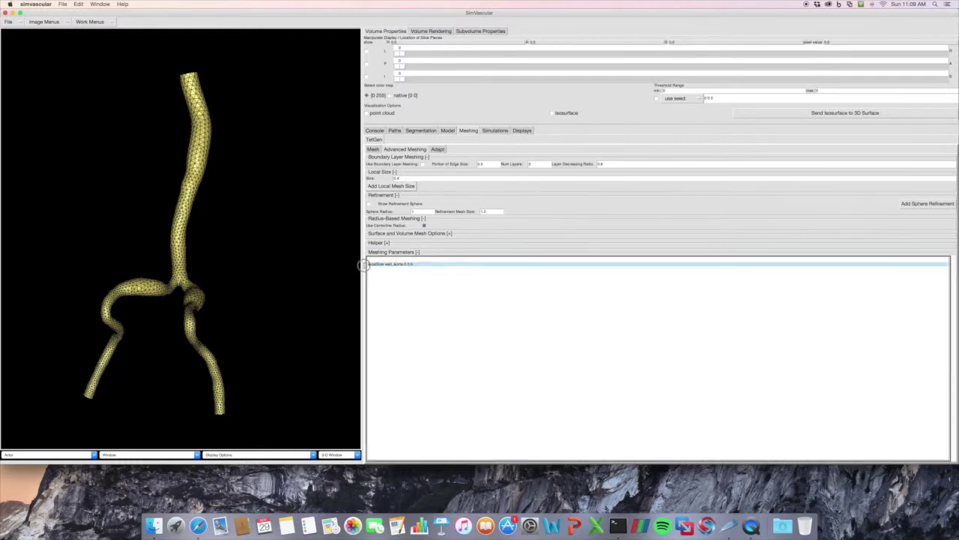
click(404, 292)
click(372, 151)
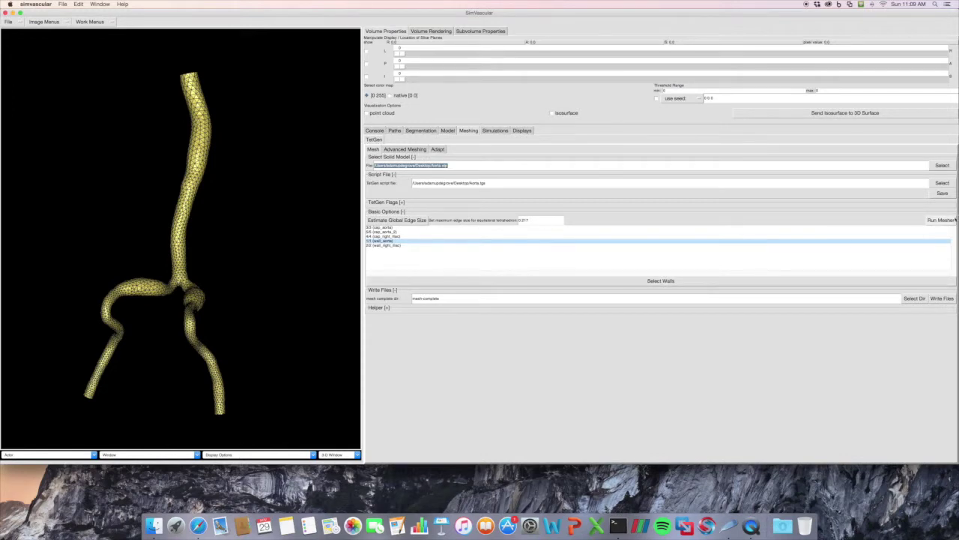
- Rerun the mesher through both confirmations and close the 14755-node, 78907-element statistics
click(941, 220)
click(539, 168)
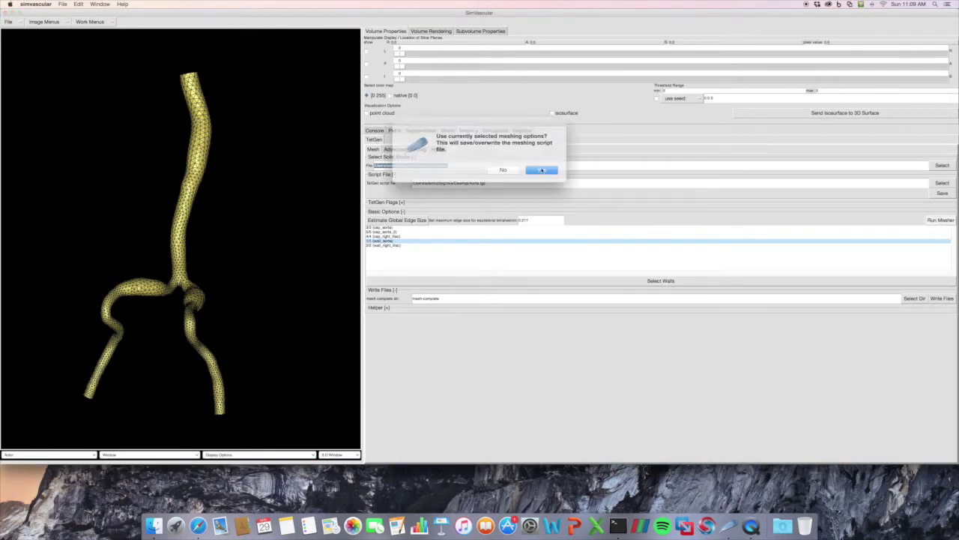
click(541, 167)
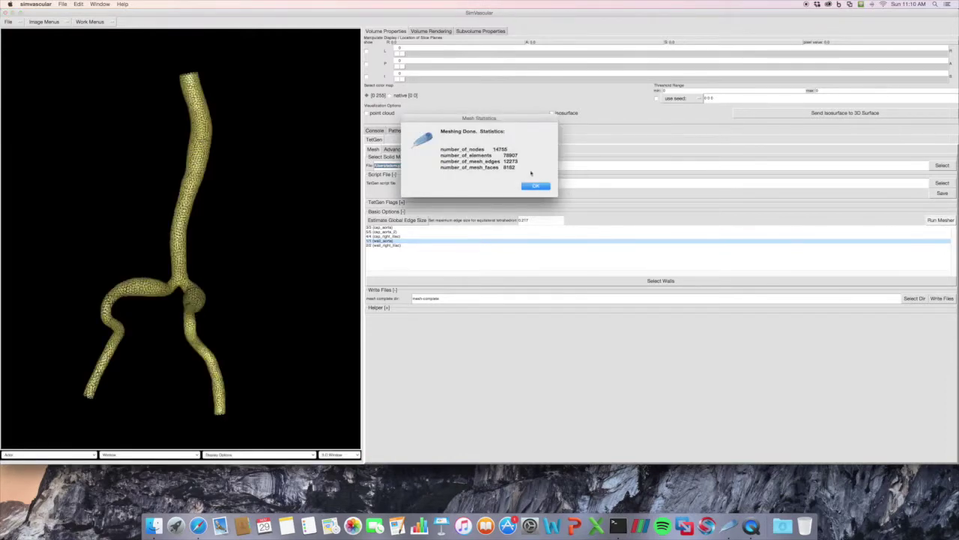
click(536, 186)
scroll(262, 187, up, 3)
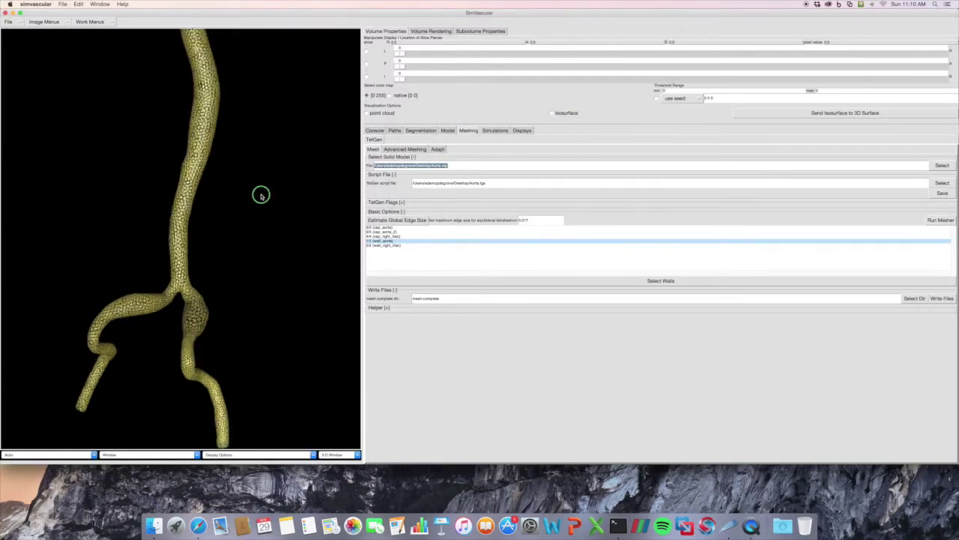
drag(261, 194, 240, 177)
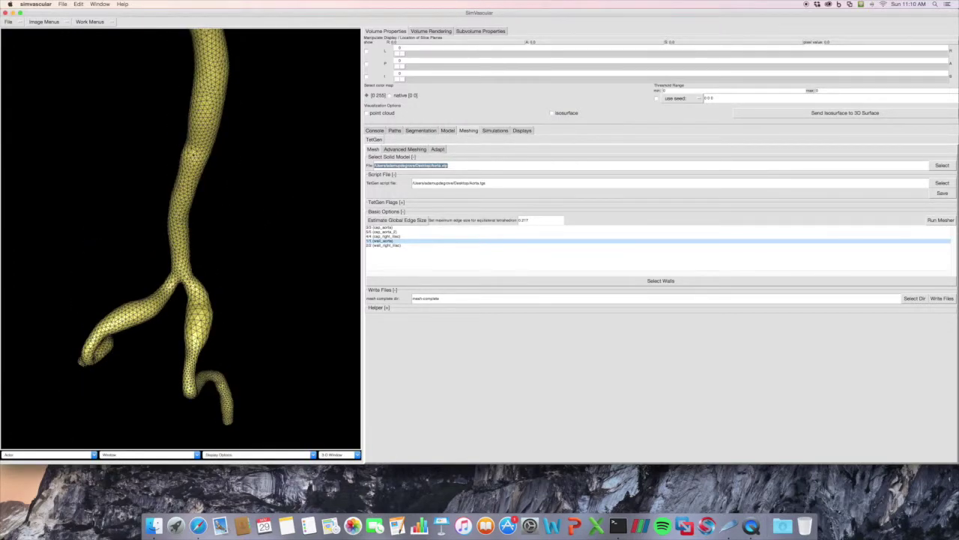
drag(171, 297, 71, 346)
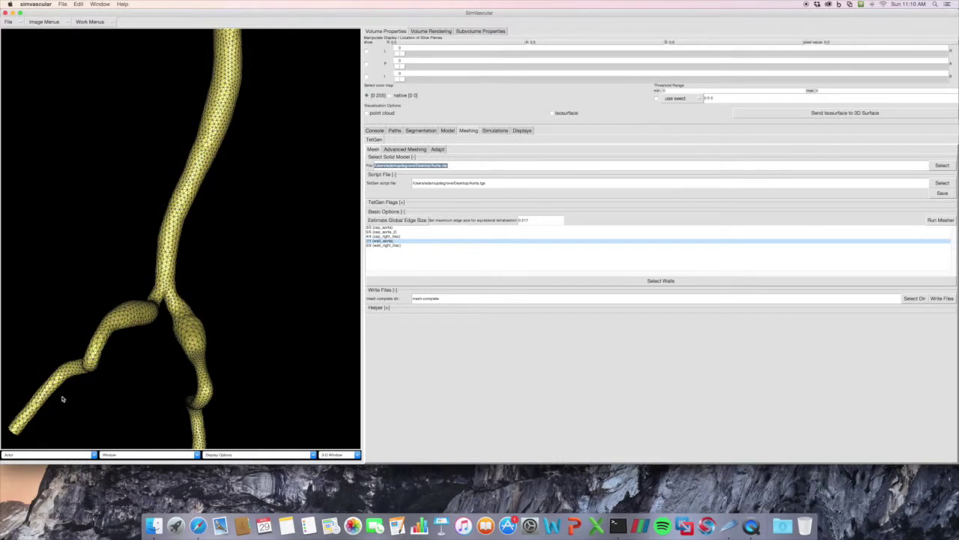
drag(211, 191, 172, 147)
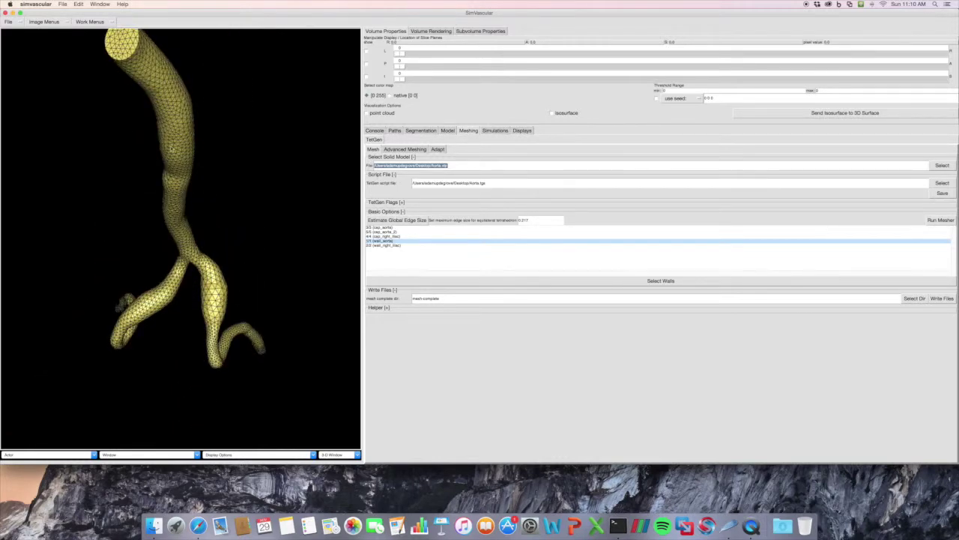
drag(191, 244, 200, 224)
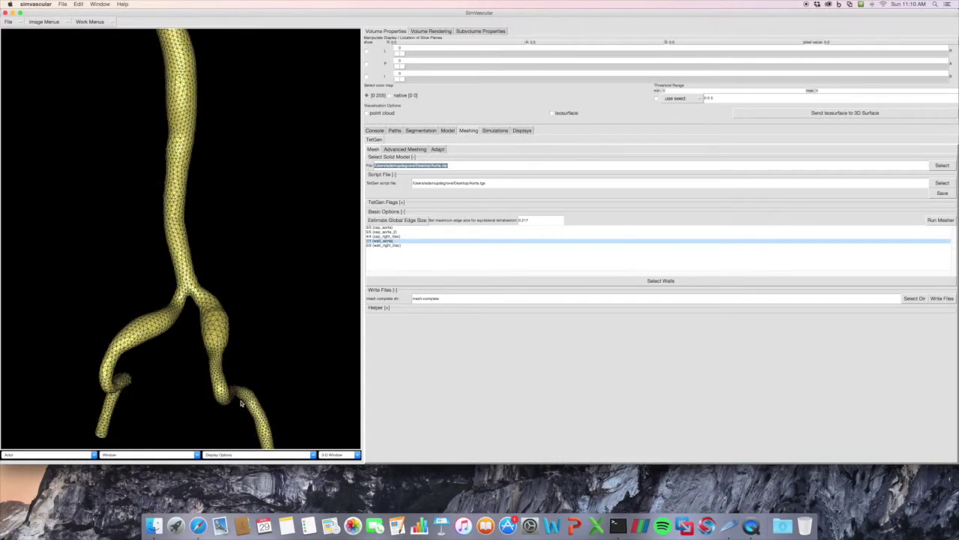
scroll(244, 296, down, 3)
scroll(239, 264, up, 2)
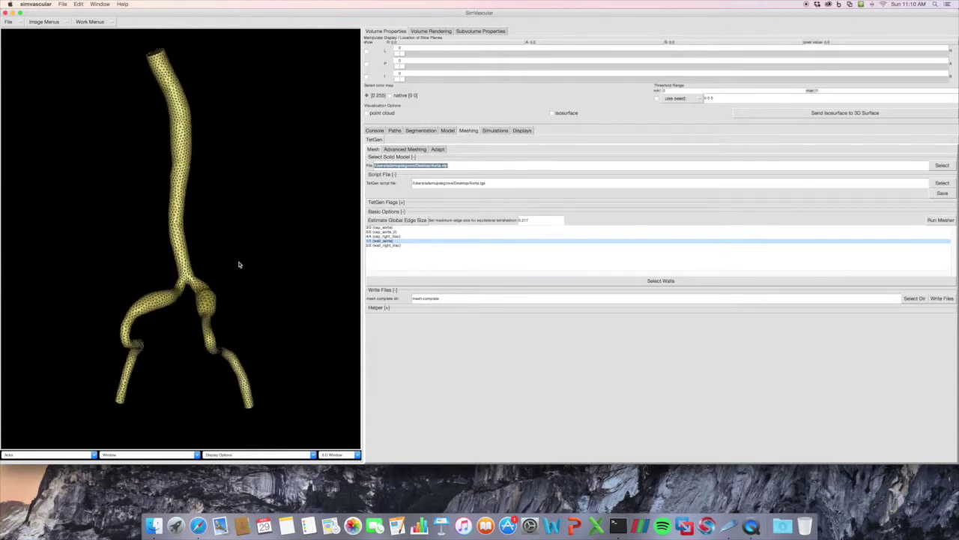
scroll(239, 269, up, 2)
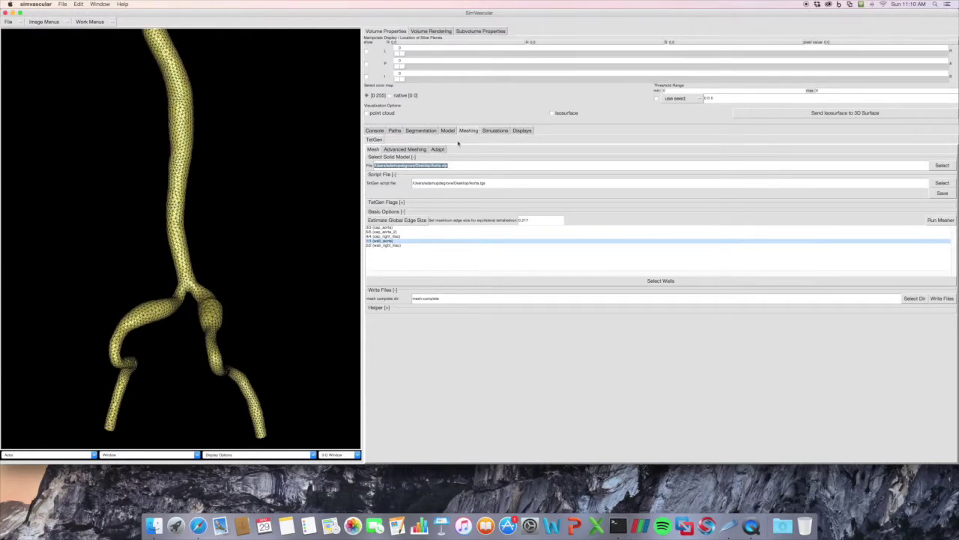
click(424, 150)
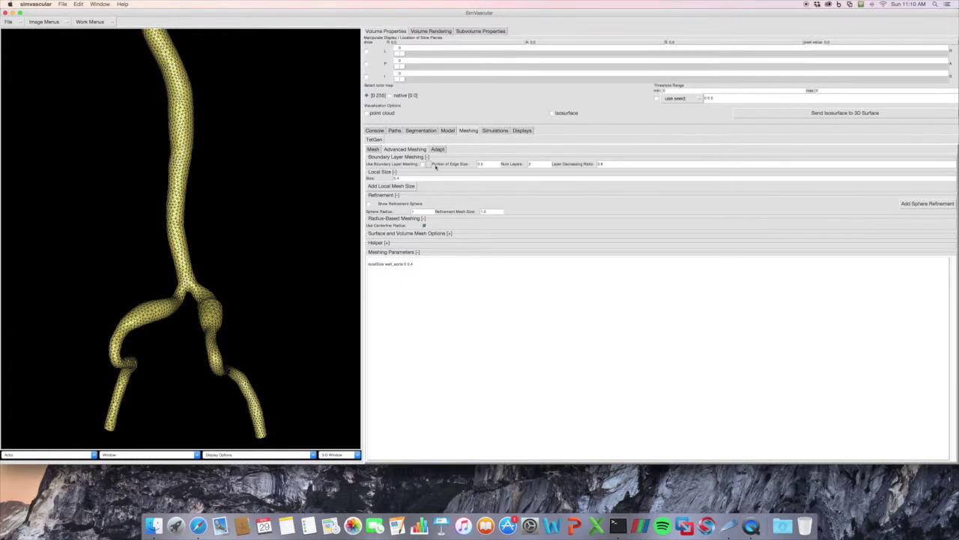
- Enable boundary layer meshing and delete the wall_aorta 0.4 local size line from the parameters
click(422, 164)
triple_click(422, 263)
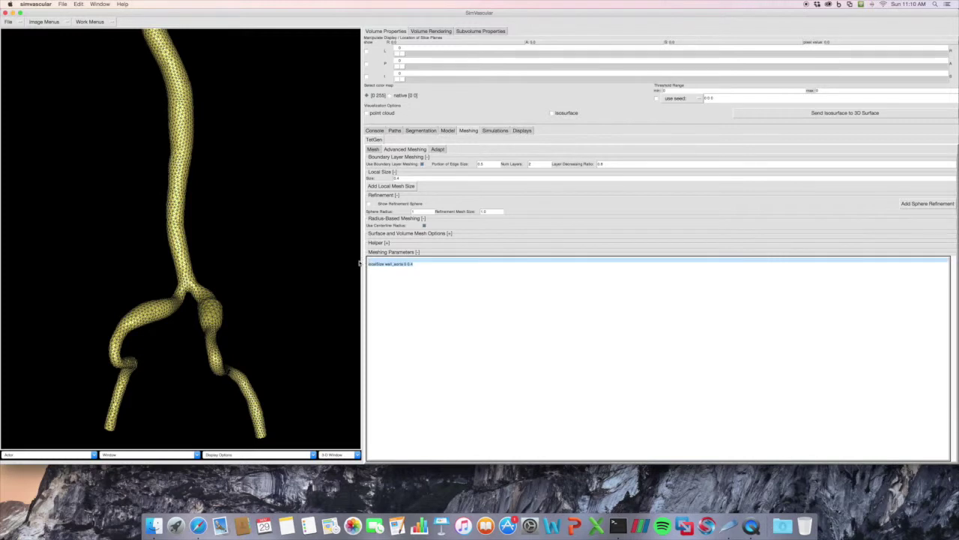
key(BackSpace)
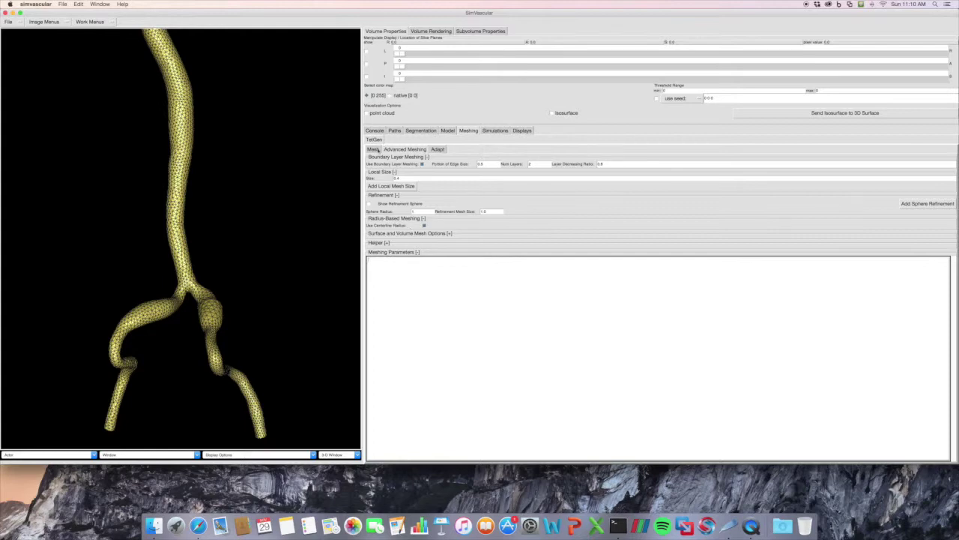
click(373, 149)
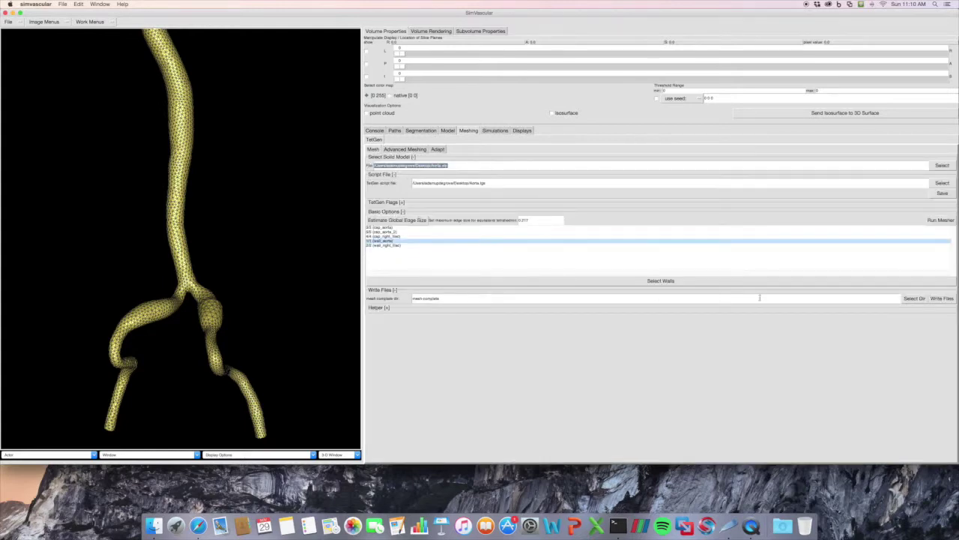
- Run the mesher with the boundary layer, accepting the long-run warning, producing 90938 elements
click(937, 220)
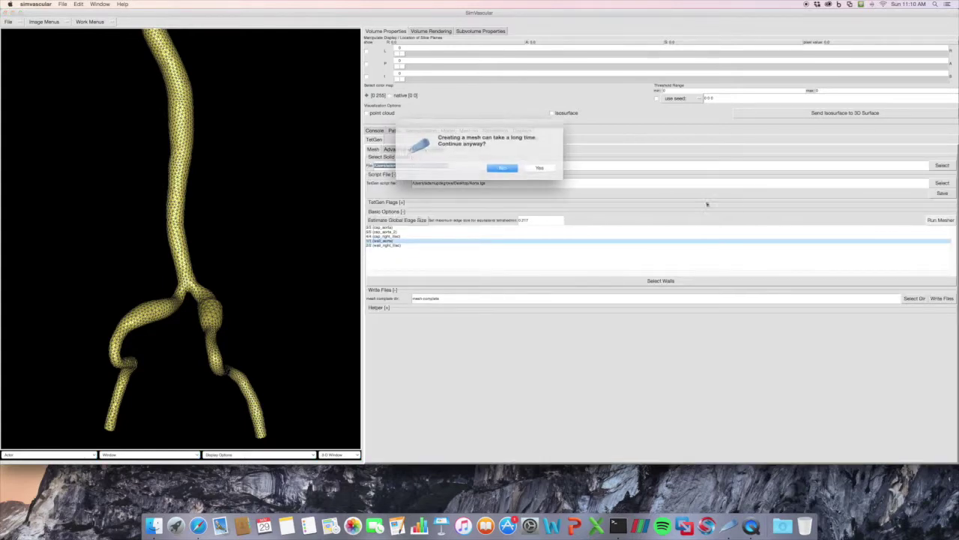
click(532, 168)
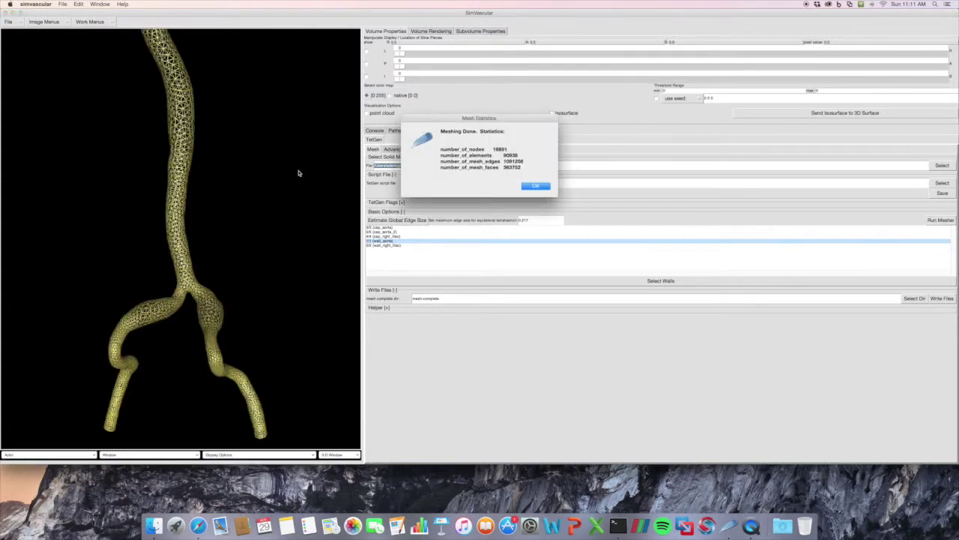
click(541, 185)
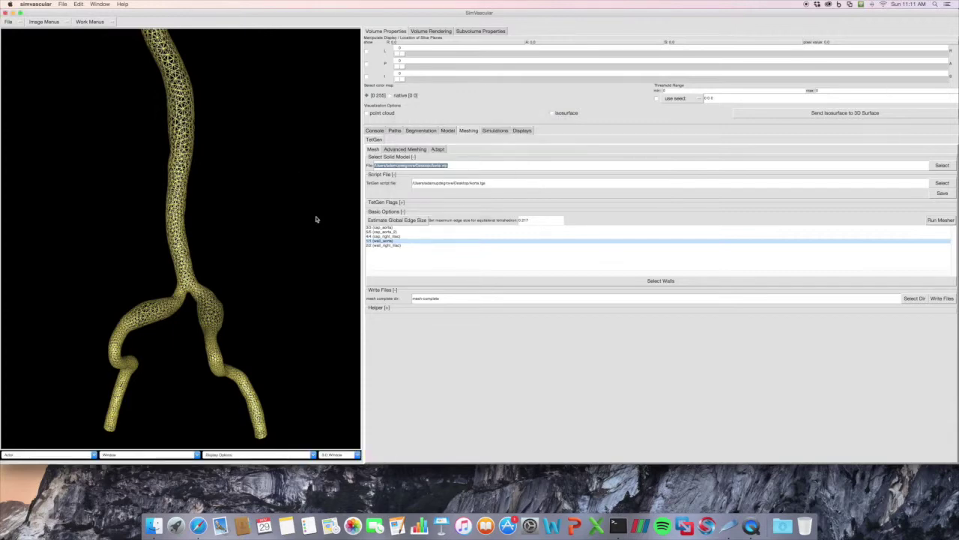
mouse_move(238, 195)
mouse_down()
mouse_move(218, 208)
mouse_move(226, 209)
mouse_up()
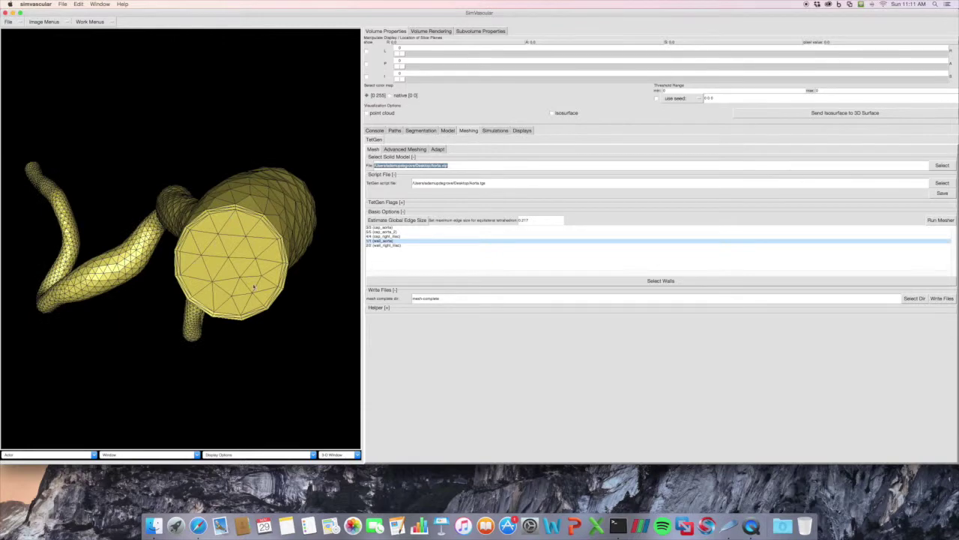
drag(250, 288, 243, 252)
drag(172, 355, 174, 325)
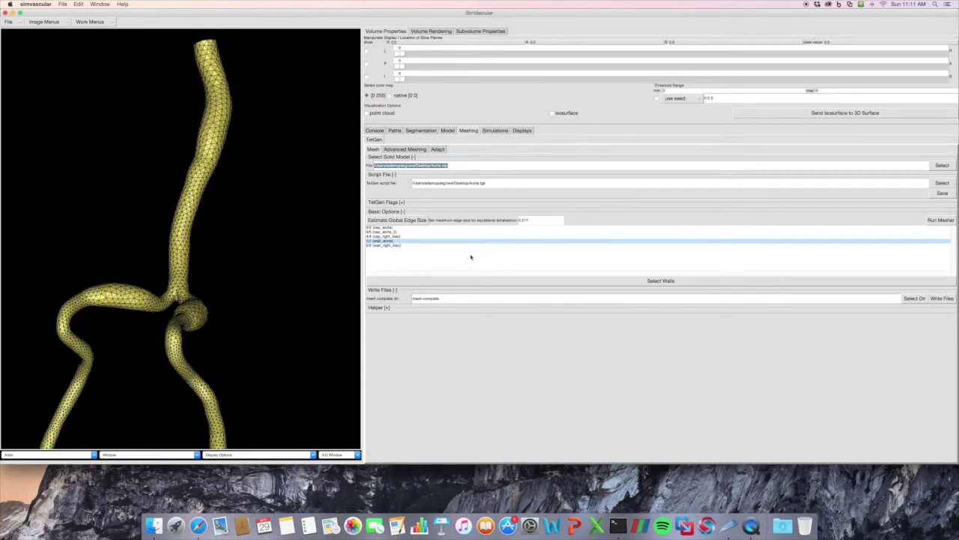
drag(306, 265, 296, 263)
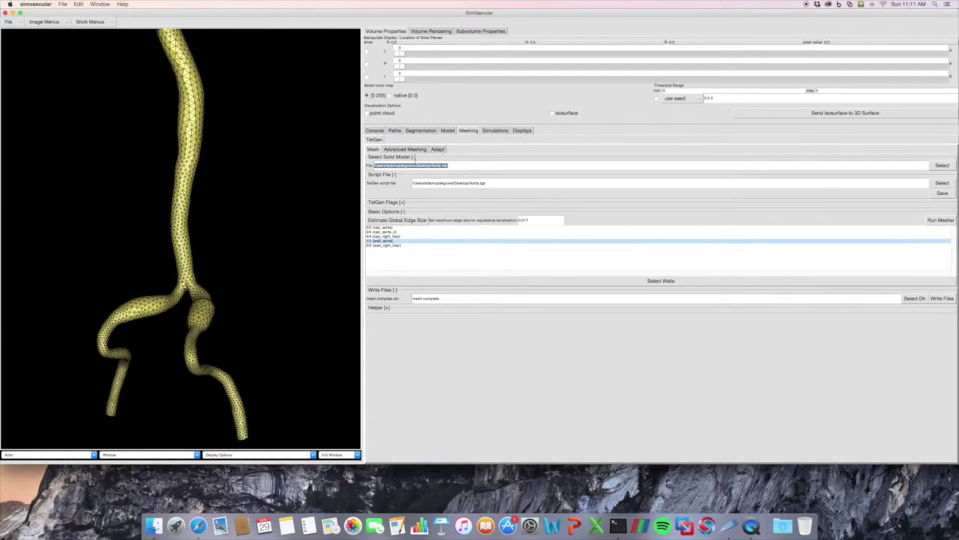